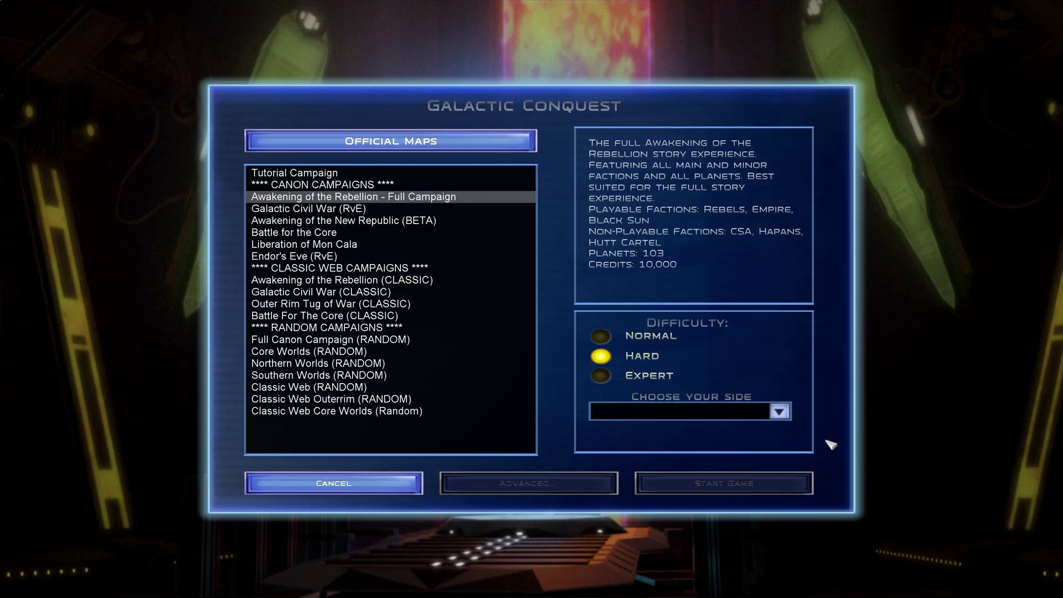
# Step: Start the Awakening of the Rebellion - Full Campaign as the Rebellion, dismissing the story objectives and pausing the game
pyautogui.click(667, 408)
pyautogui.click(640, 428)
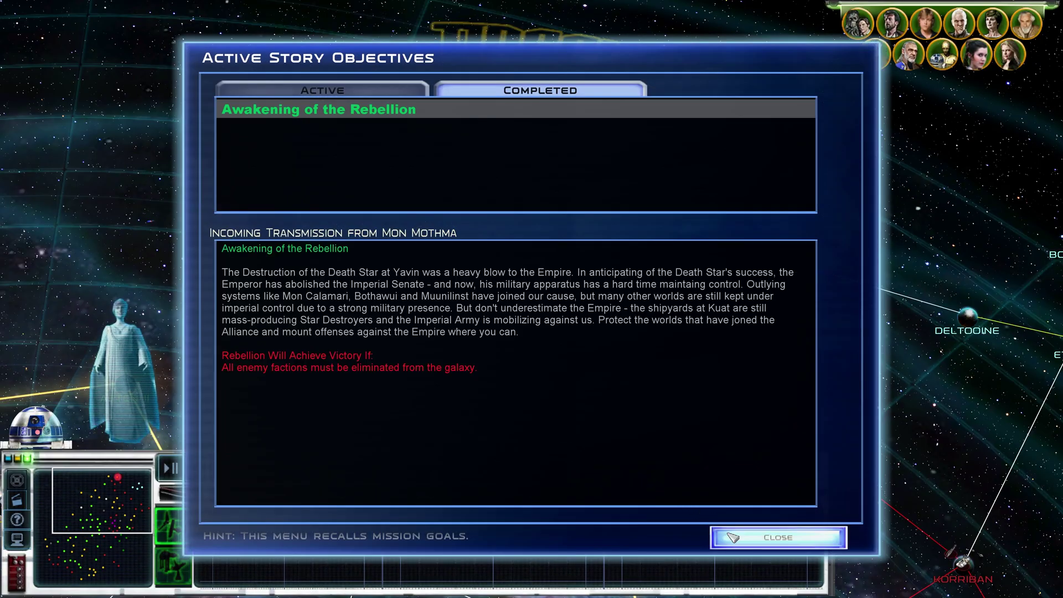
pyautogui.press('Escape')
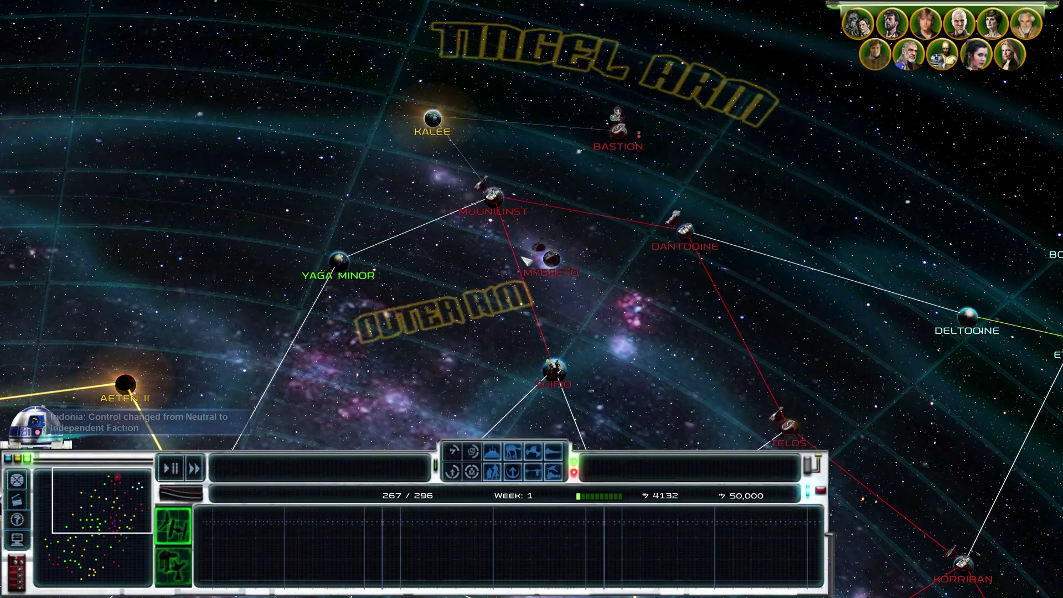
pyautogui.click(183, 468)
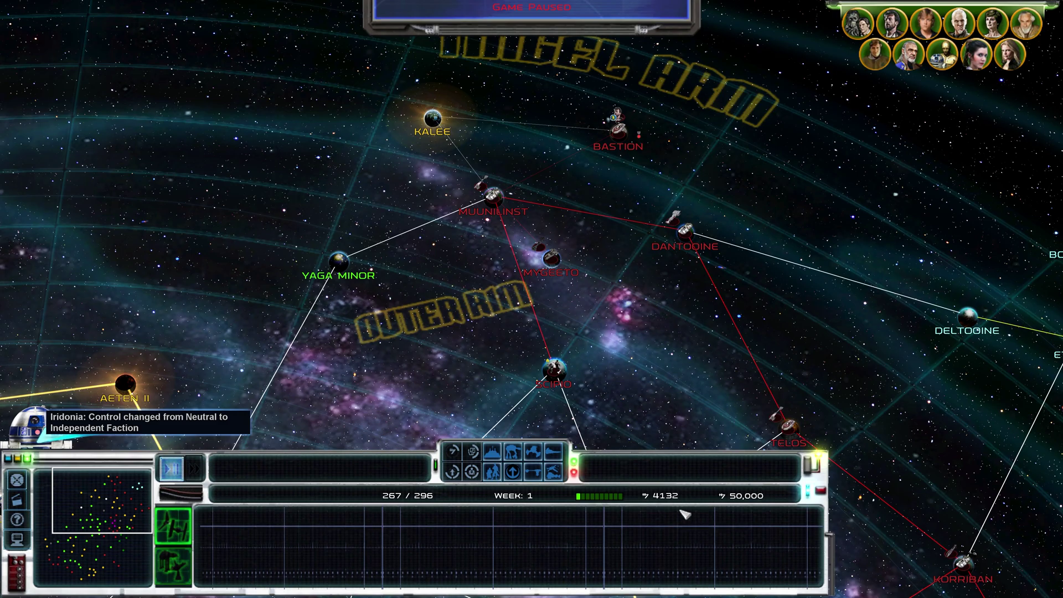
# Step: Open Hoth and examine its space and ground build options, including the MC30c Frigate details
pyautogui.click(61, 567)
pyautogui.doubleClick(588, 260)
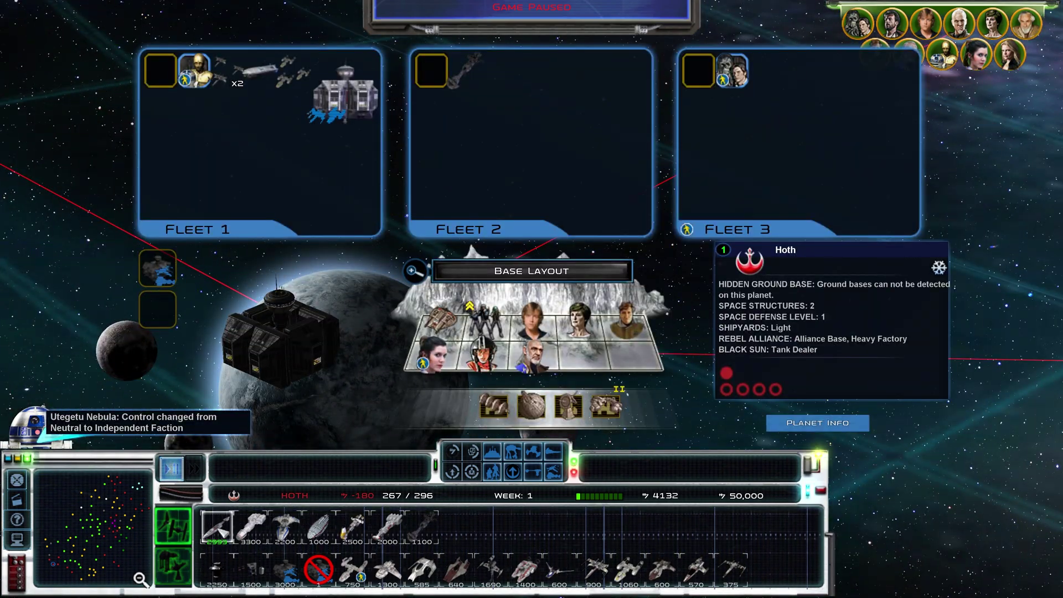
pyautogui.moveTo(216, 526)
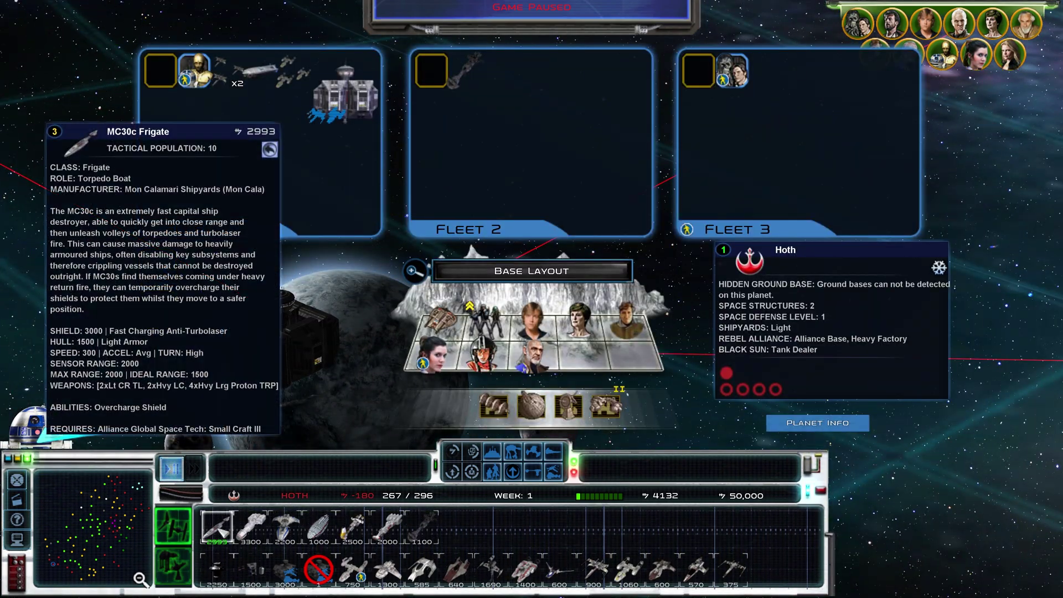
pyautogui.click(172, 568)
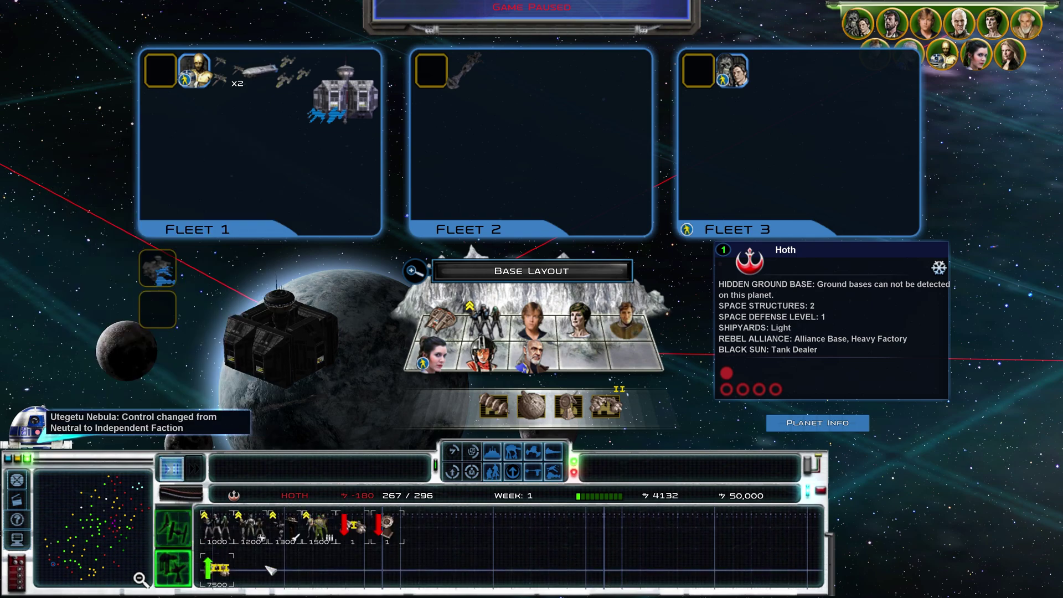
pyautogui.moveTo(321, 533)
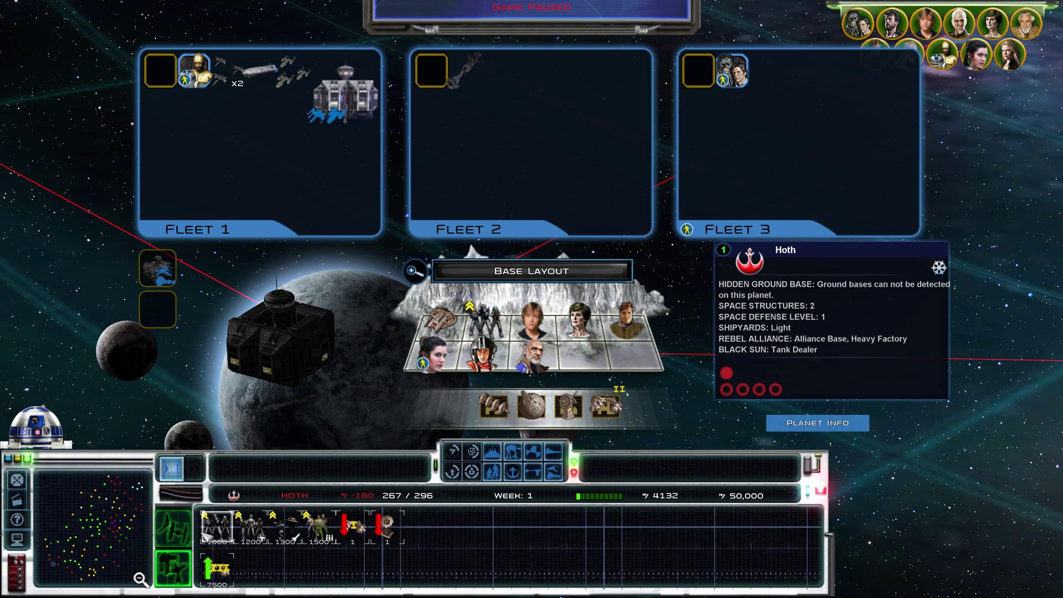
pyautogui.click(172, 526)
pyautogui.moveTo(460, 570)
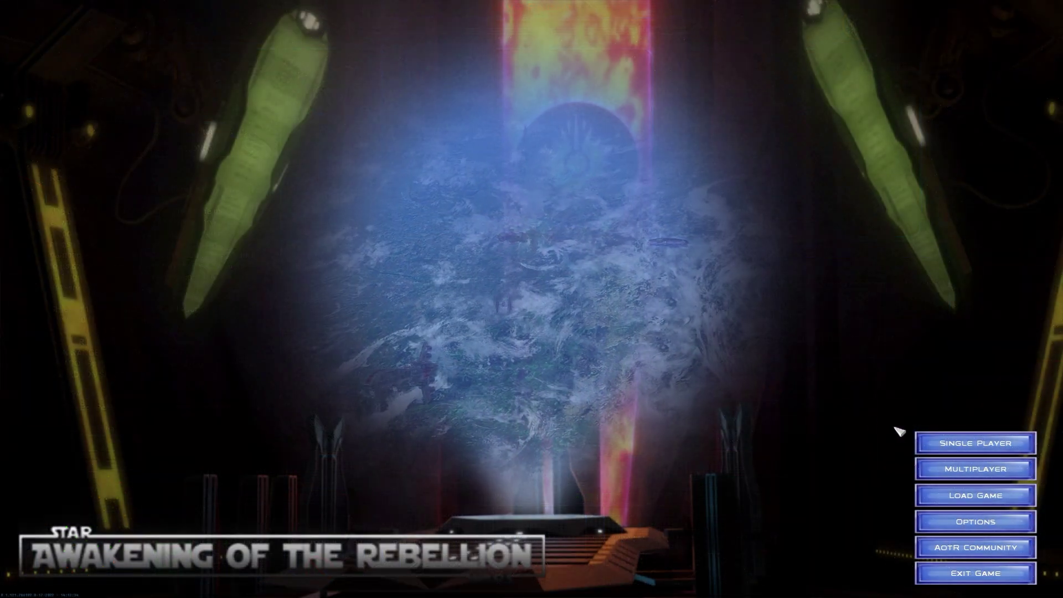
# Step: From the main menu, start a Full Campaign as The Black Sun and dismiss the story objectives
pyautogui.click(929, 442)
pyautogui.click(949, 491)
pyautogui.click(697, 414)
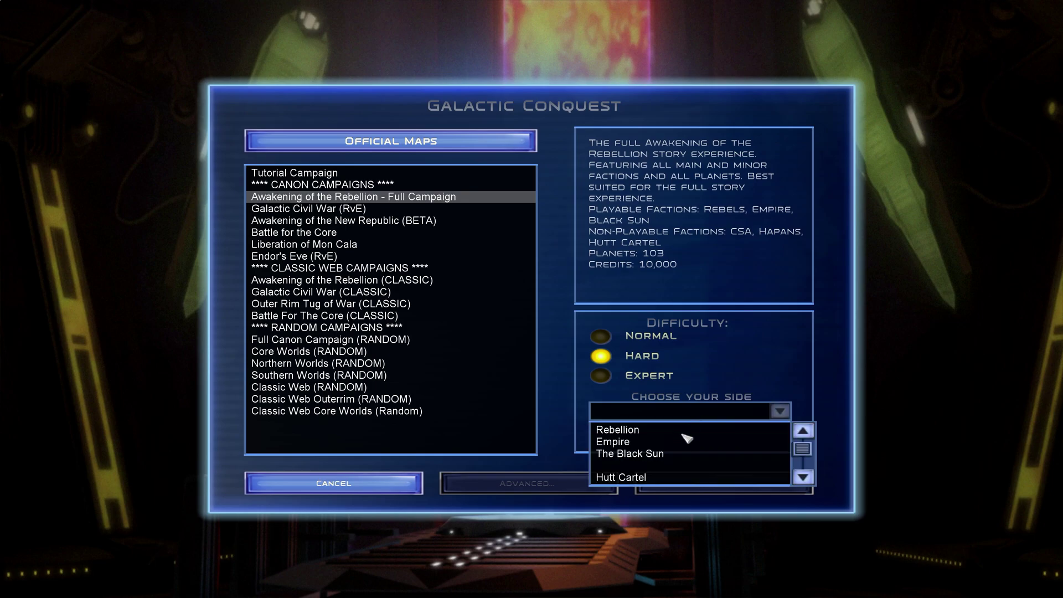
pyautogui.click(662, 460)
pyautogui.click(671, 485)
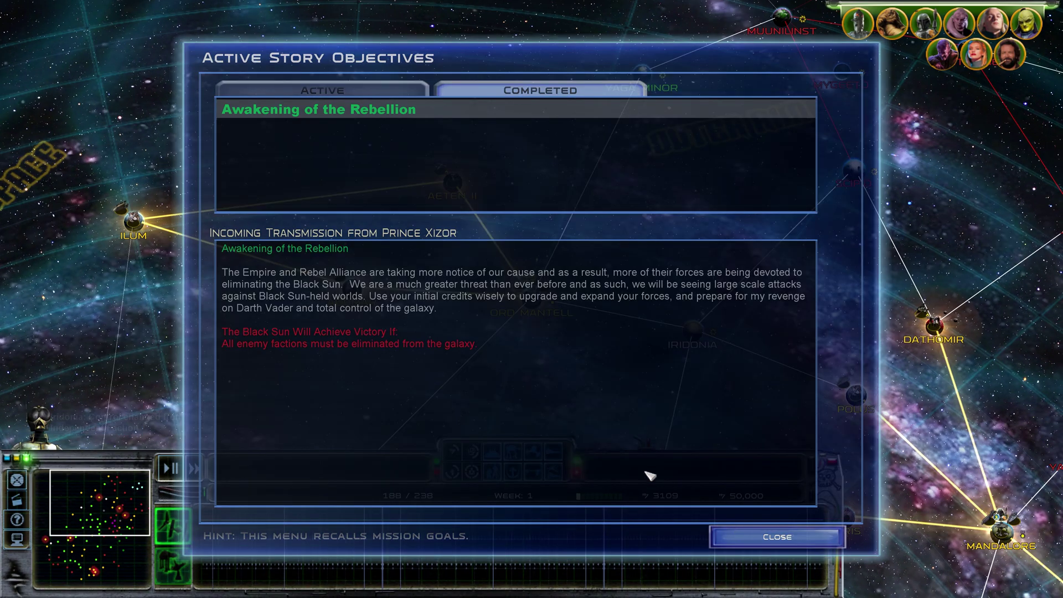
pyautogui.click(777, 537)
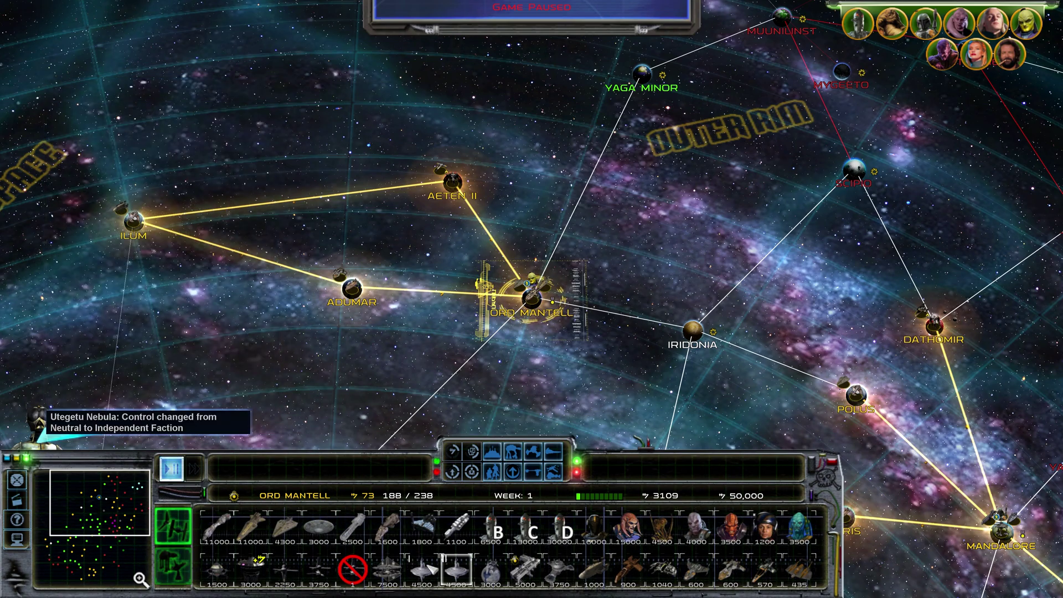
# Step: Select Geonosis on the galaxy map and examine the ground units and structures it can build
pyautogui.click(95, 572)
pyautogui.click(596, 292)
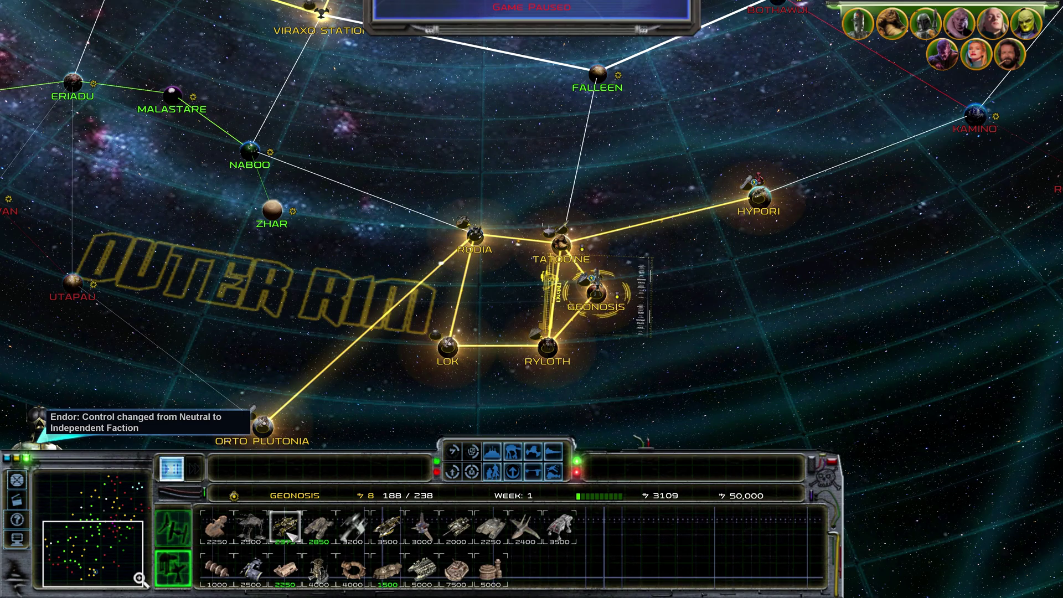
pyautogui.moveTo(293, 534)
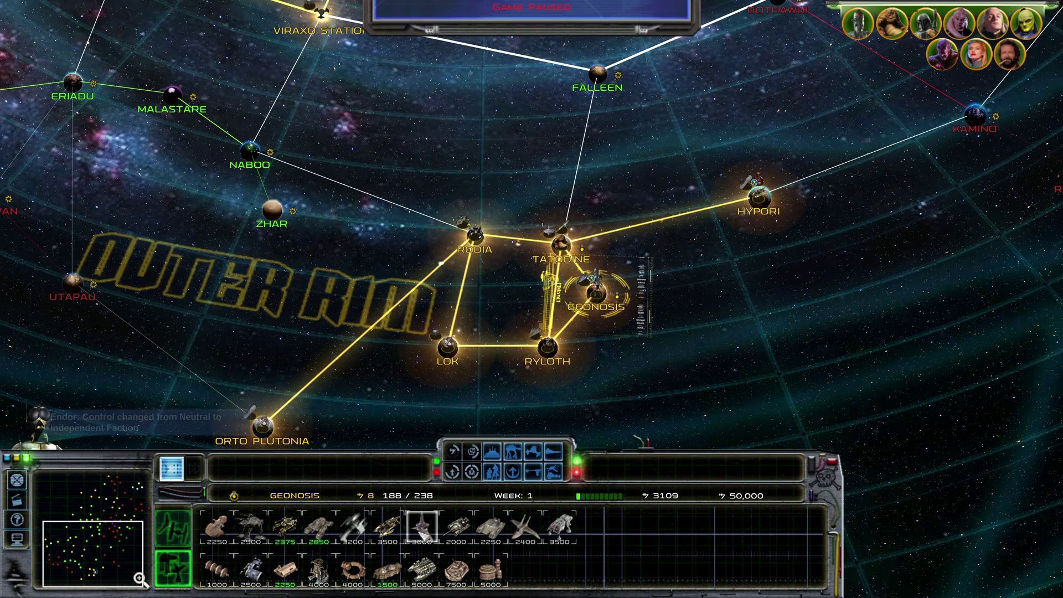
pyautogui.moveTo(422, 526)
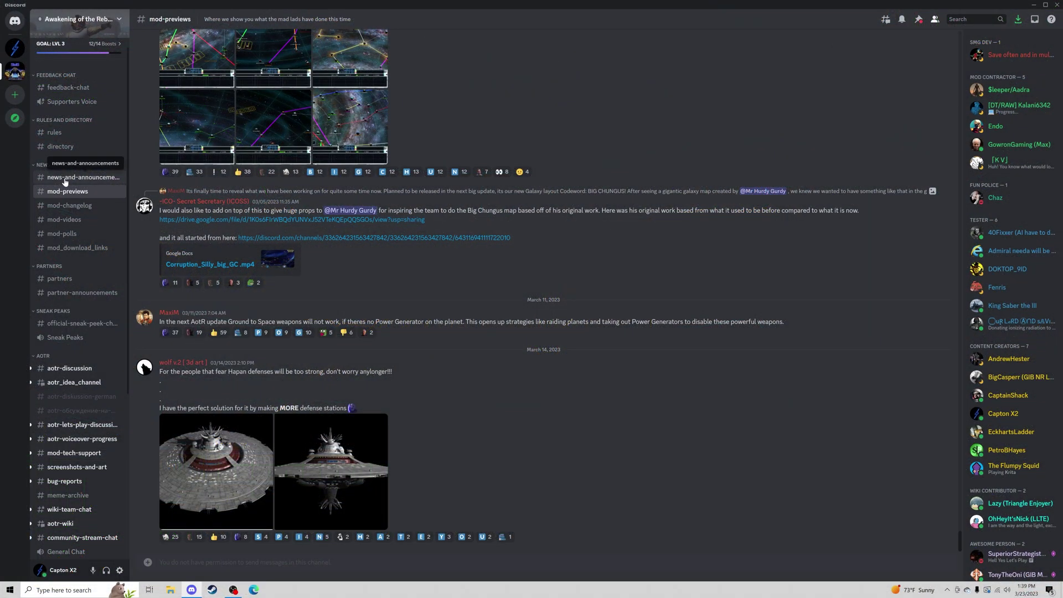
# Step: Open the Cinematic Submod's Workshop page from the news-and-announcements channel and subscribe to the submod
pyautogui.click(65, 178)
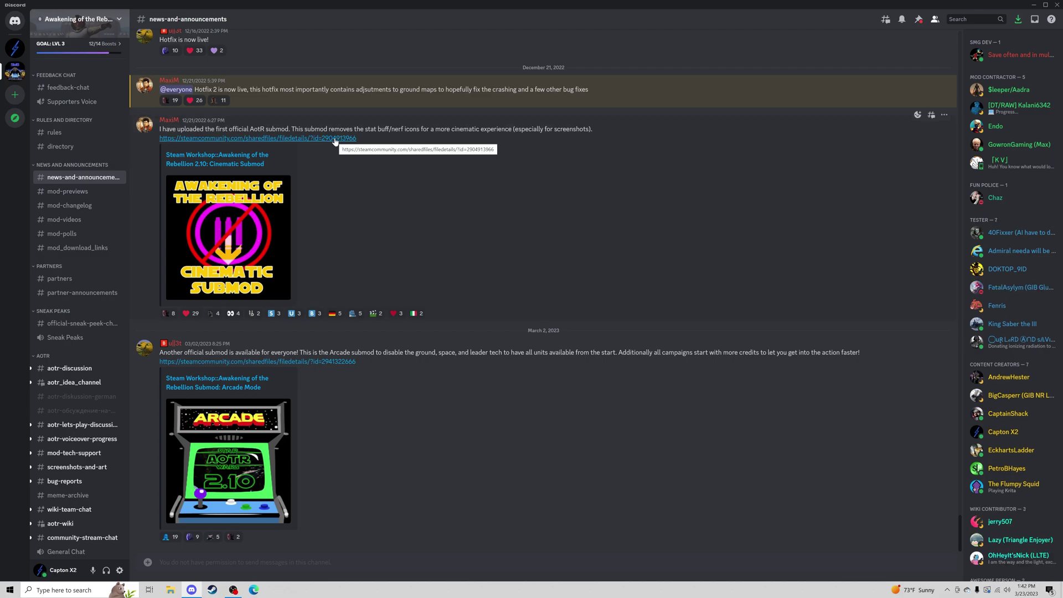
pyautogui.click(335, 139)
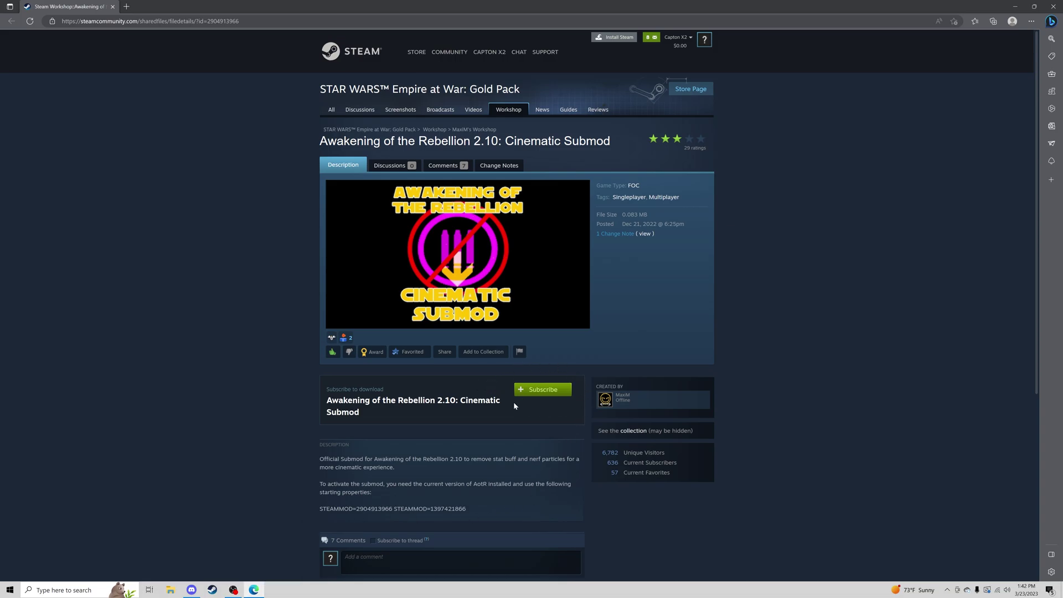
pyautogui.click(551, 390)
pyautogui.scroll(-1, 534, 311)
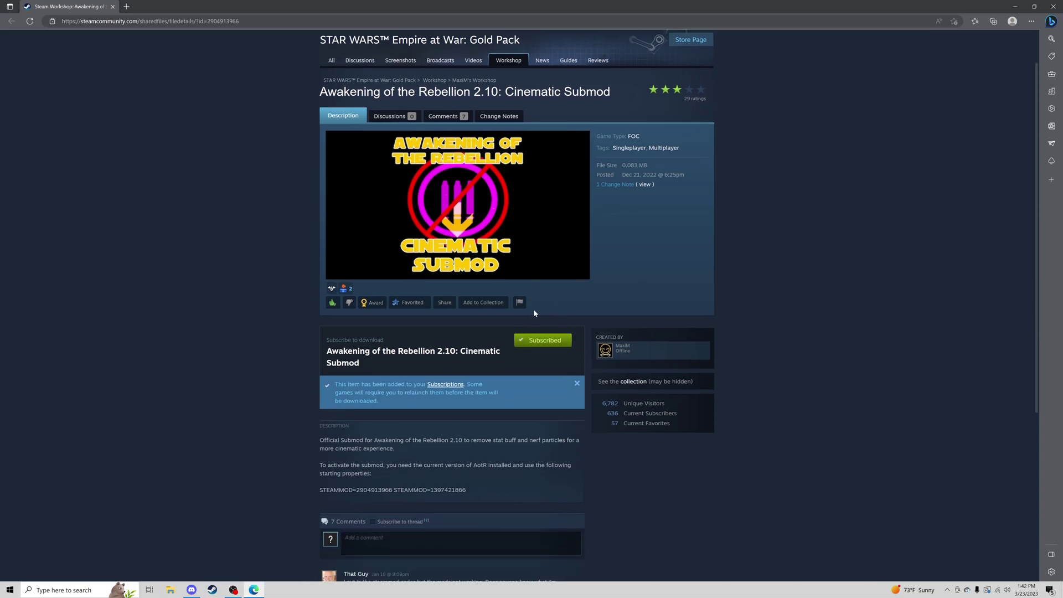
pyautogui.scroll(-2, 534, 313)
pyautogui.moveTo(472, 375); pyautogui.dragTo(313, 377)
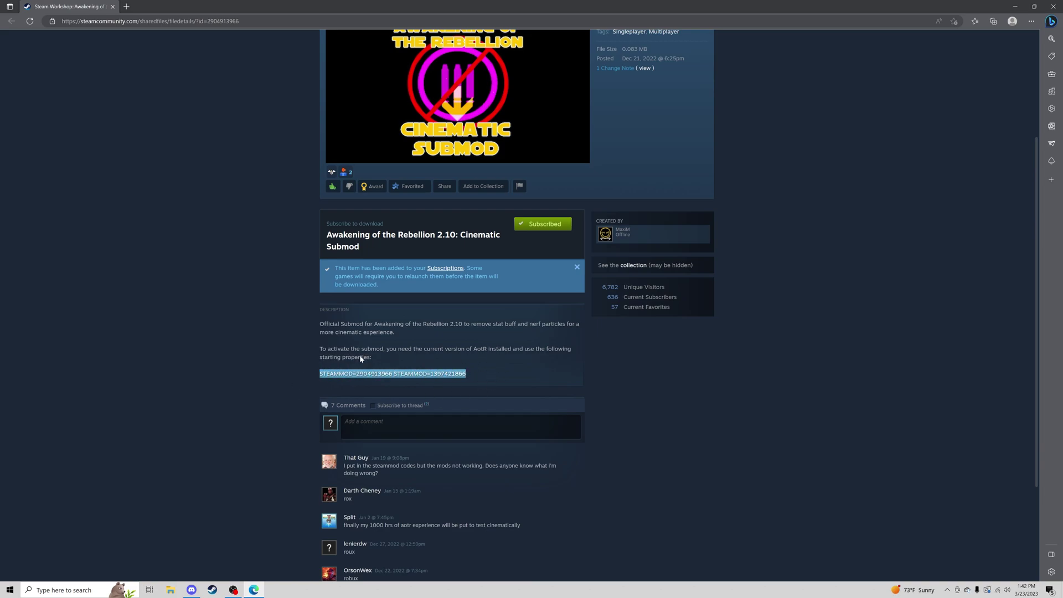
pyautogui.click(325, 388)
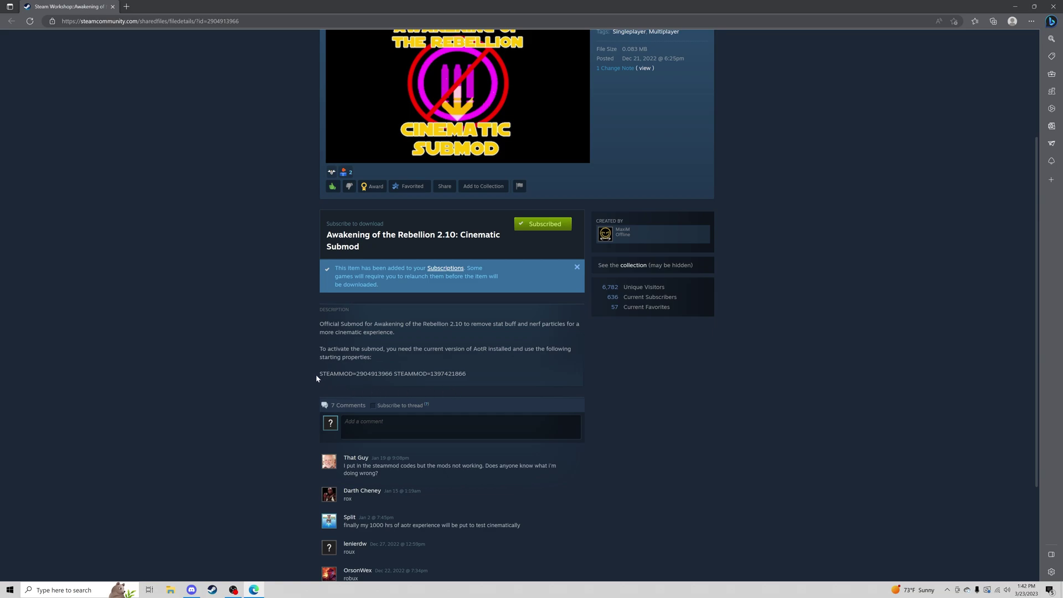
pyautogui.moveTo(316, 374); pyautogui.dragTo(392, 378)
pyautogui.moveTo(392, 378); pyautogui.dragTo(448, 378)
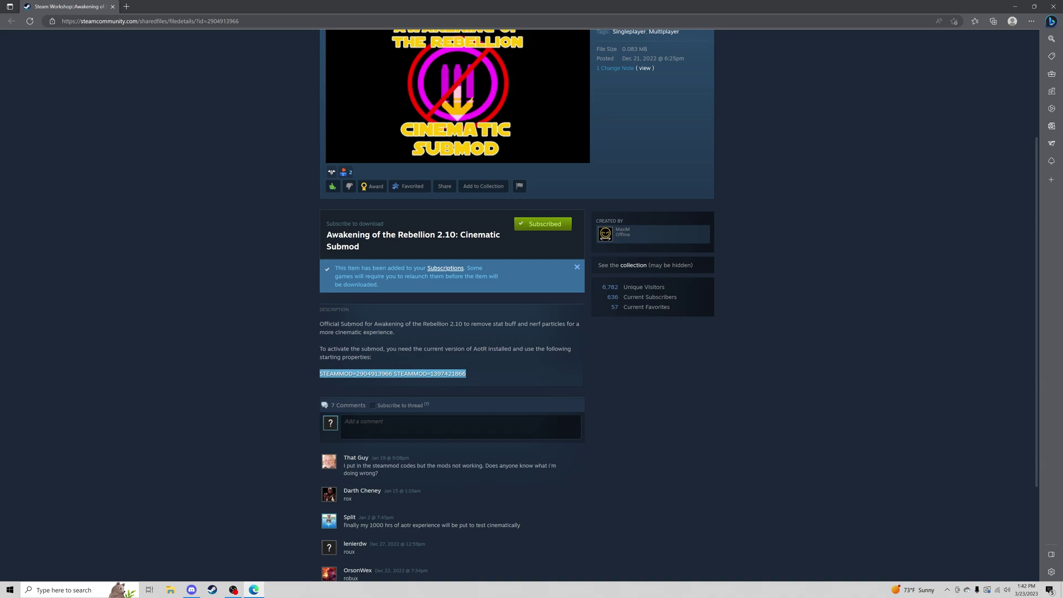
pyautogui.rightClick(425, 373)
pyautogui.click(452, 380)
pyautogui.click(212, 590)
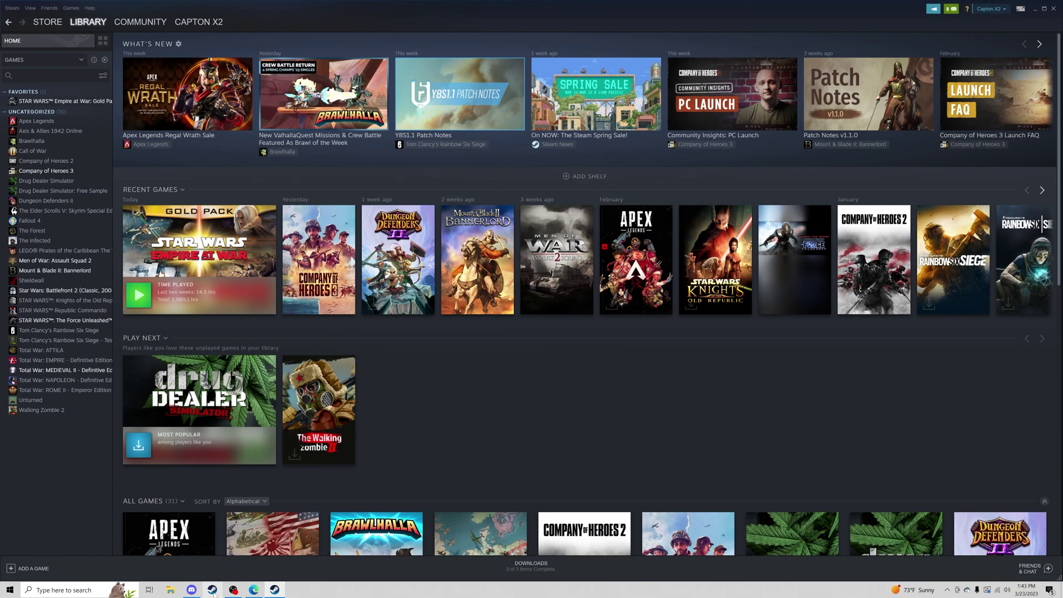
pyautogui.click(100, 103)
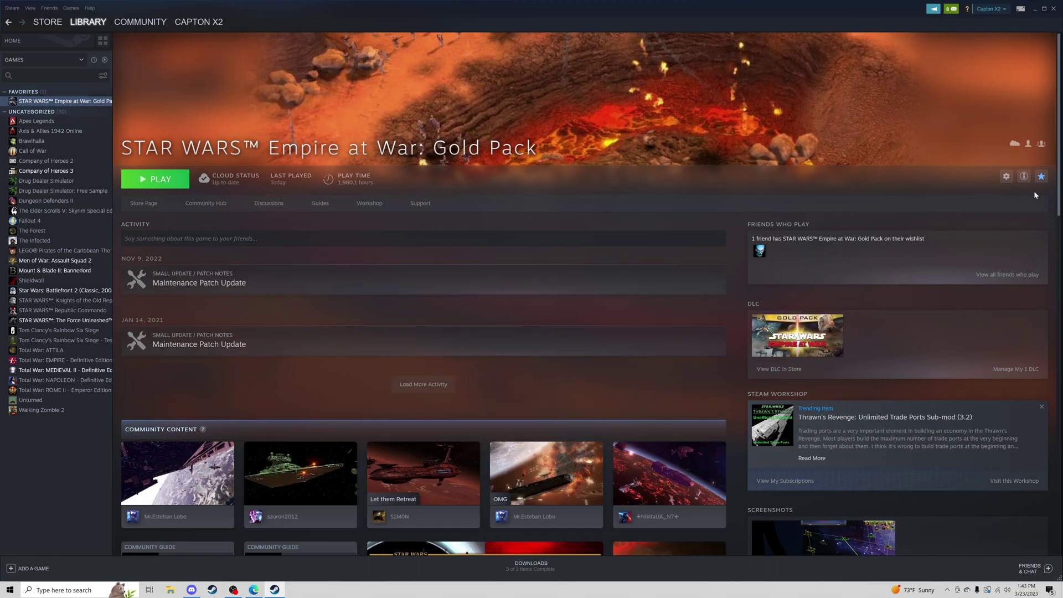
pyautogui.click(1005, 177)
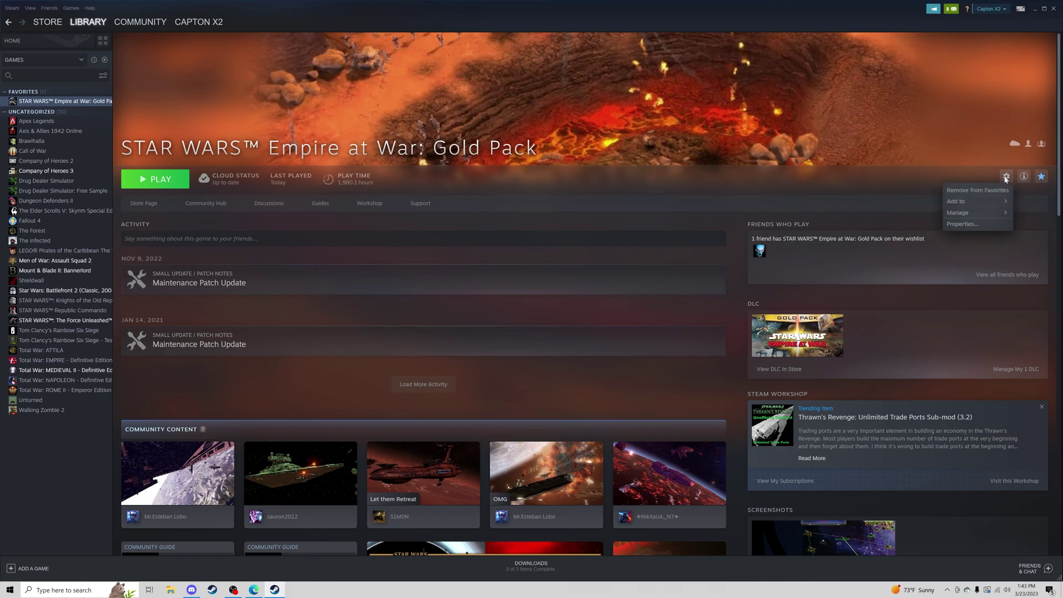
pyautogui.click(973, 225)
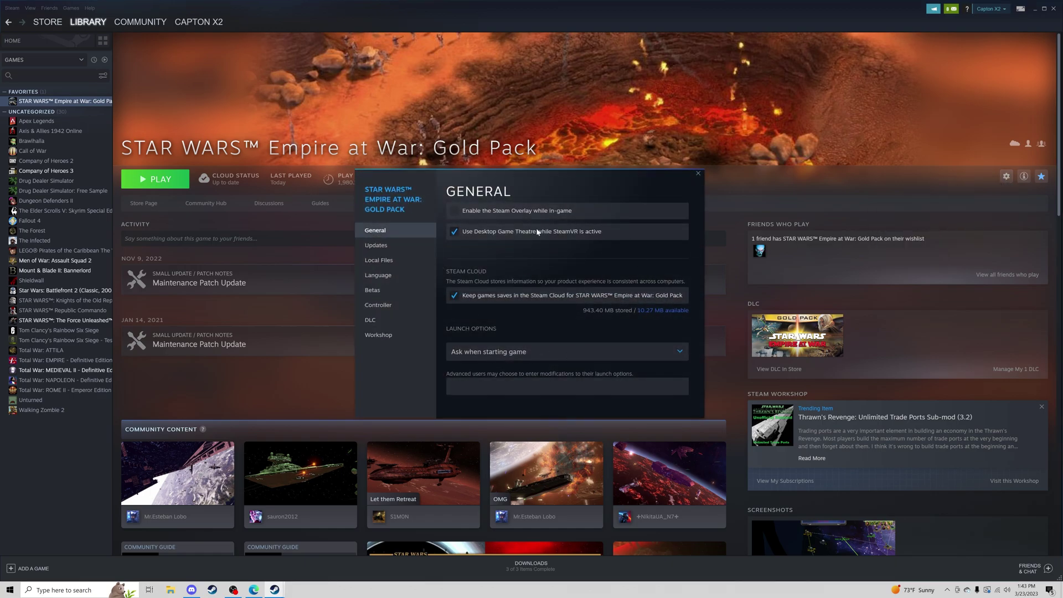
pyautogui.click(477, 386)
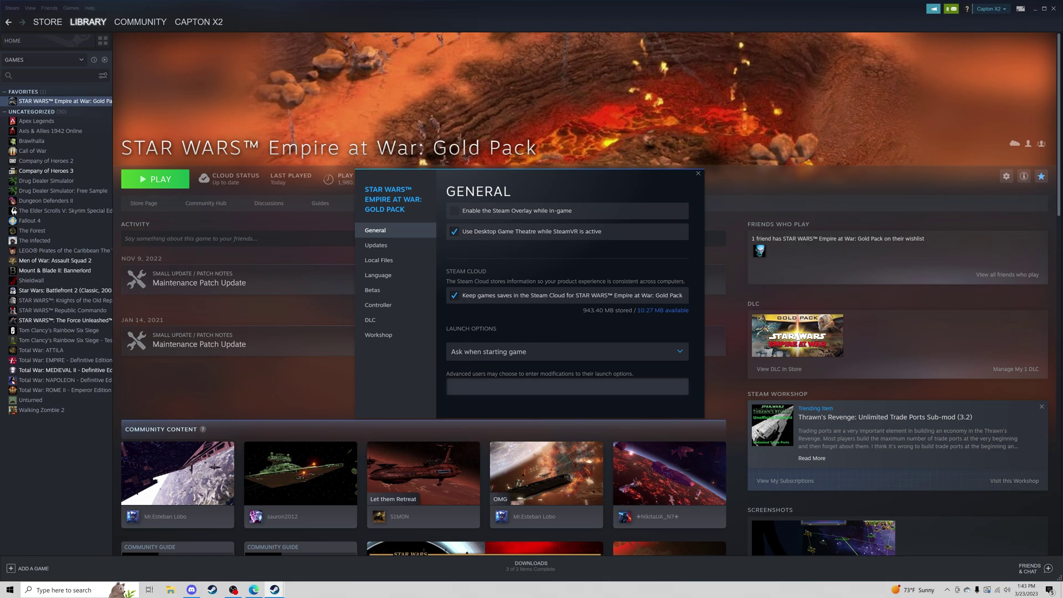
pyautogui.rightClick(492, 390)
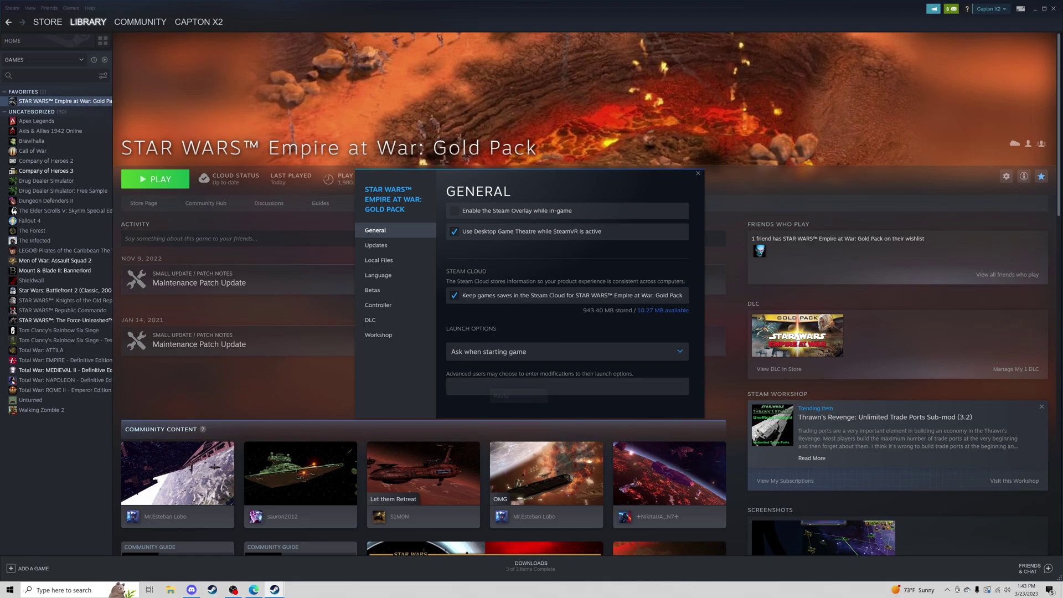
pyautogui.click(502, 396)
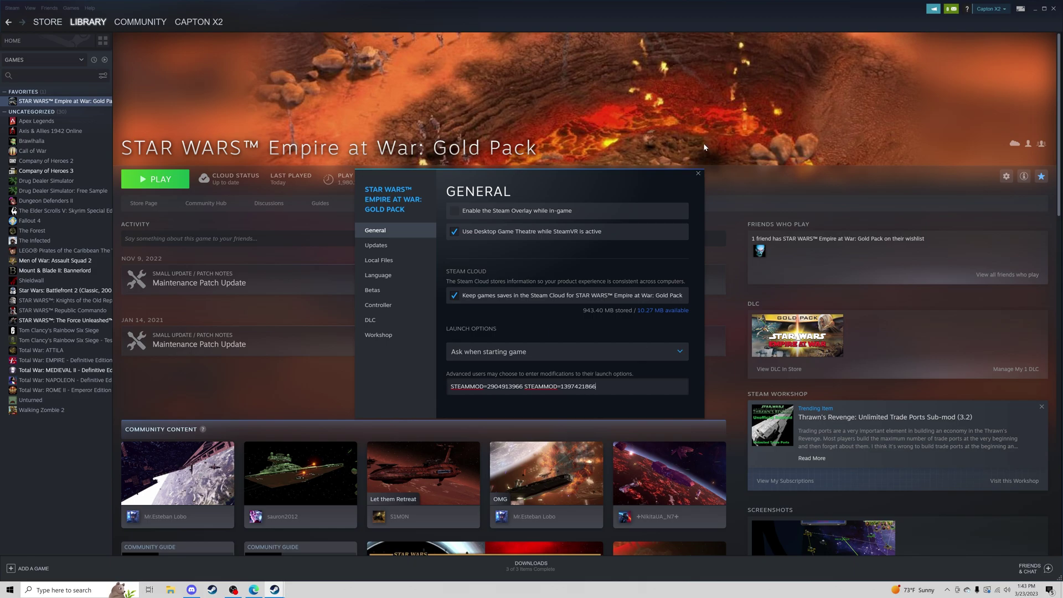
pyautogui.click(698, 174)
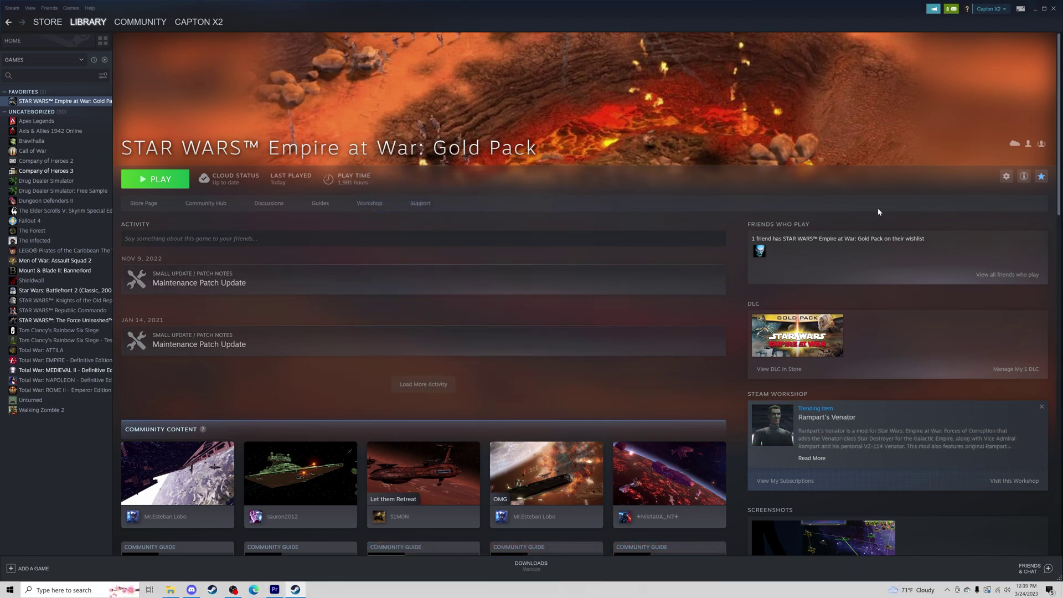
# Step: Review the combined submod entries in the Gold Pack's advanced launch options and launch the game
pyautogui.click(1006, 176)
pyautogui.click(974, 225)
pyautogui.moveTo(450, 385); pyautogui.dragTo(671, 385)
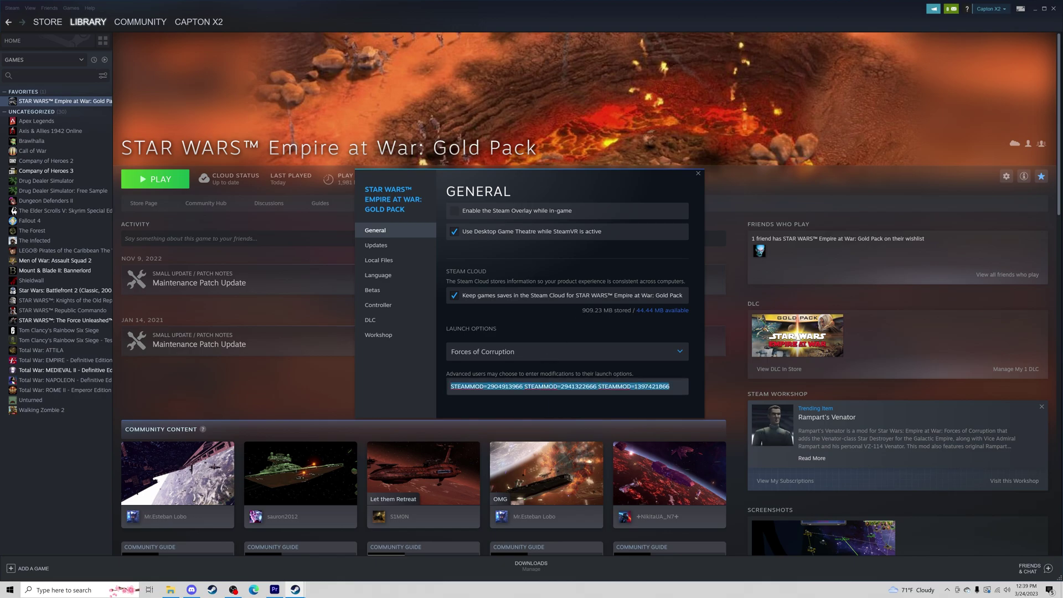
pyautogui.click(698, 173)
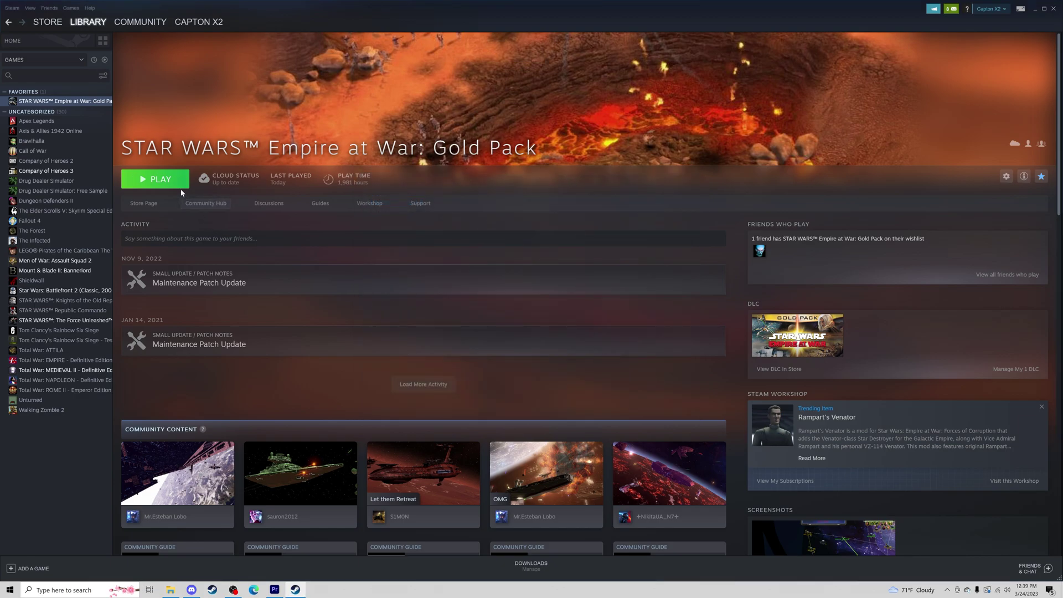
pyautogui.click(172, 180)
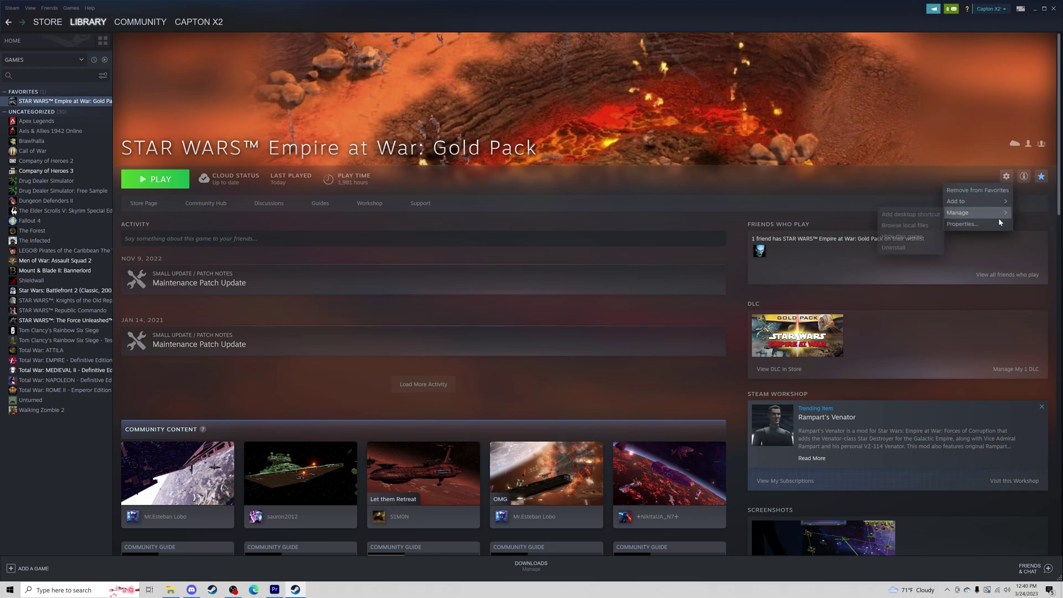
# Step: Clear the advanced launch options of STAR WARS Empire at War: Gold Pack and launch the game without them
pyautogui.click(1000, 222)
pyautogui.moveTo(670, 386); pyautogui.dragTo(448, 387)
pyautogui.press('BackSpace')
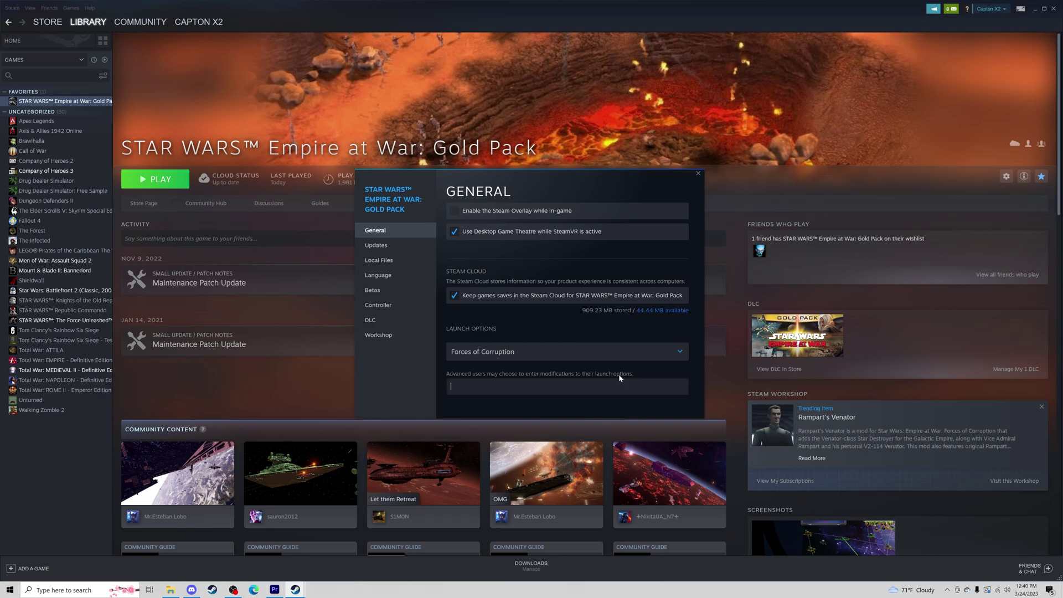
pyautogui.click(698, 174)
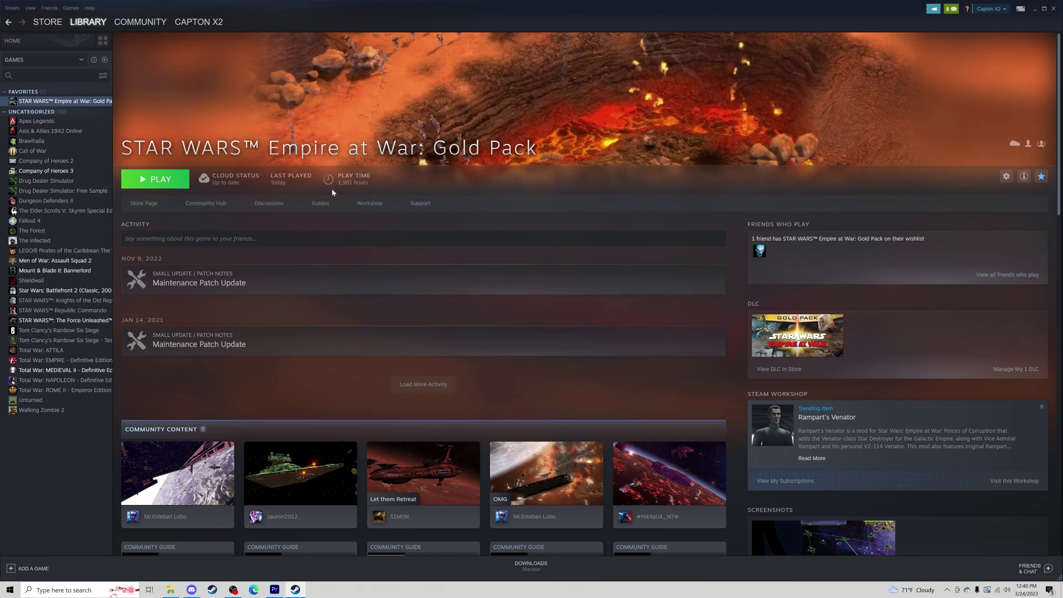
pyautogui.click(176, 183)
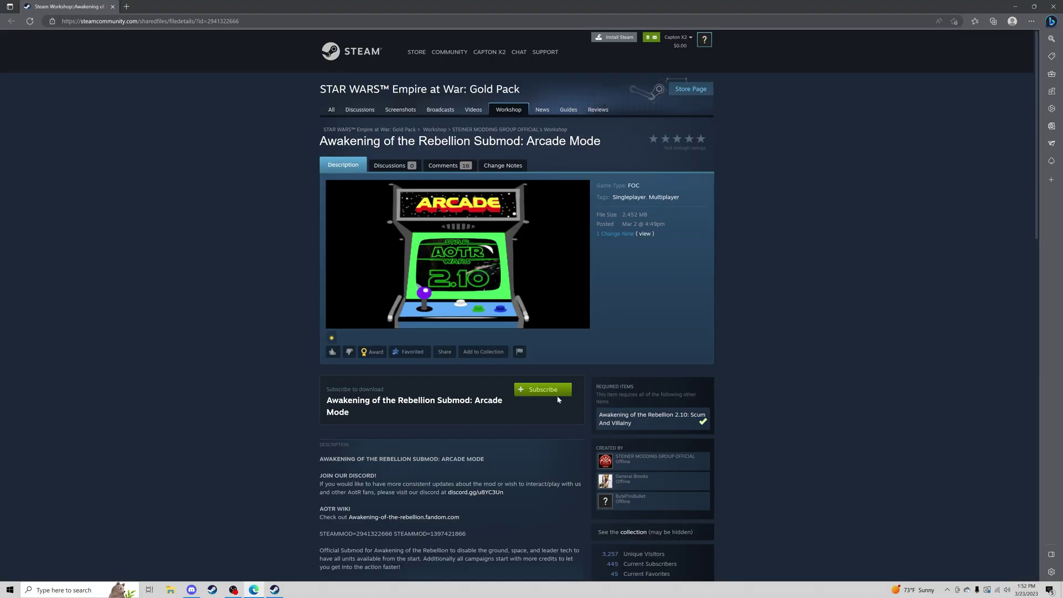
# Step: Subscribe to the Awakening of the Rebellion Submod: Arcade Mode on its Workshop page
pyautogui.click(557, 395)
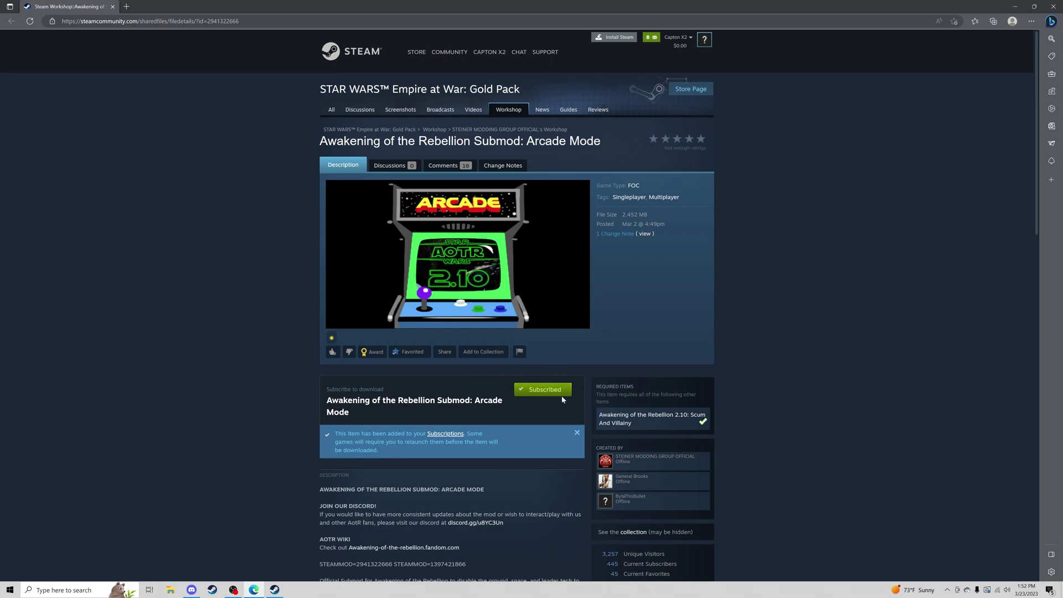
pyautogui.scroll(-3, 522, 410)
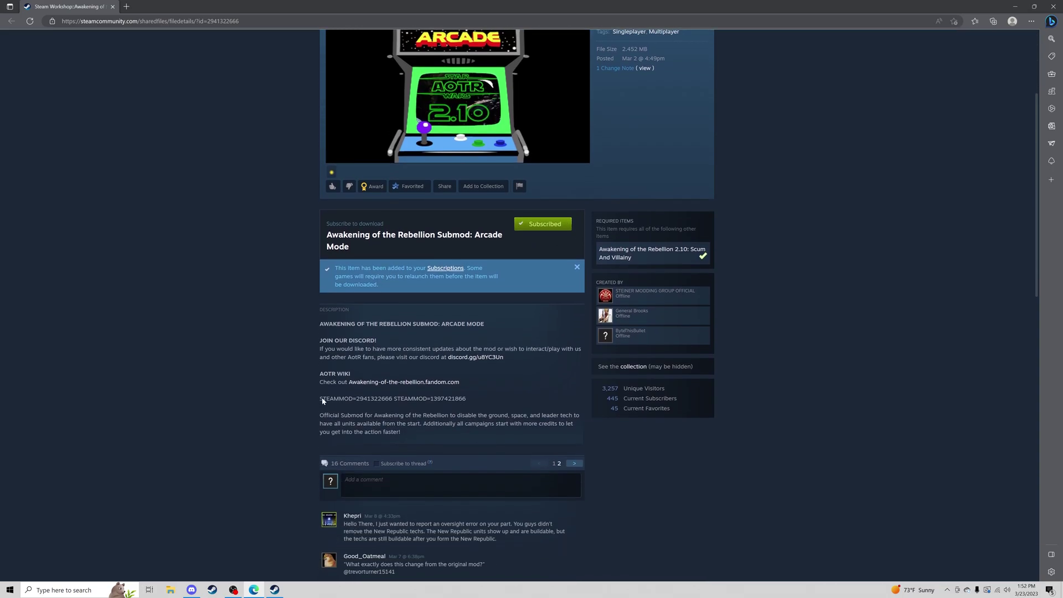
pyautogui.moveTo(317, 399); pyautogui.dragTo(452, 403)
pyautogui.rightClick(452, 401)
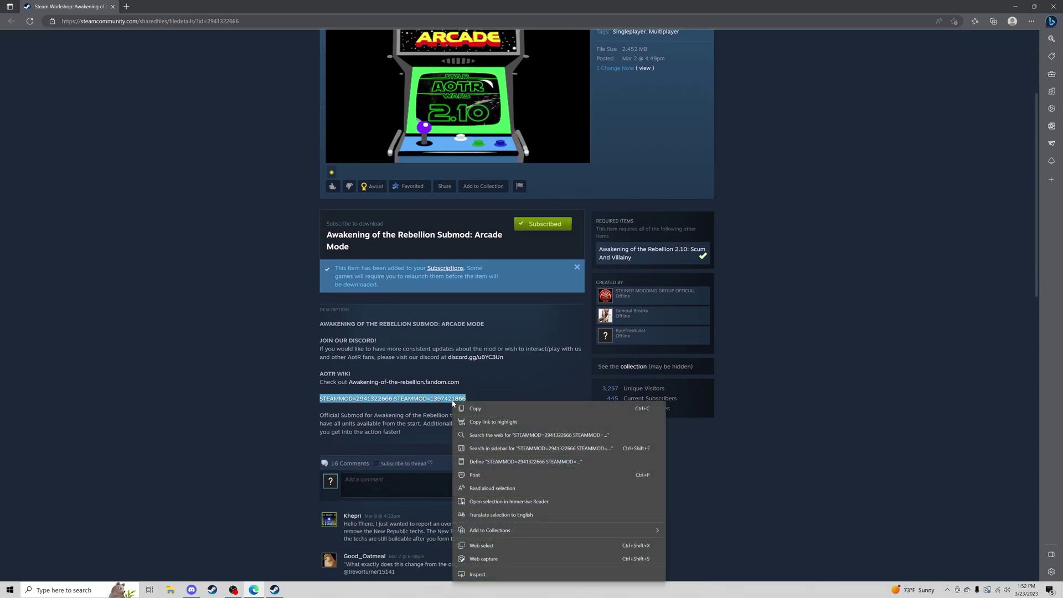
pyautogui.click(477, 413)
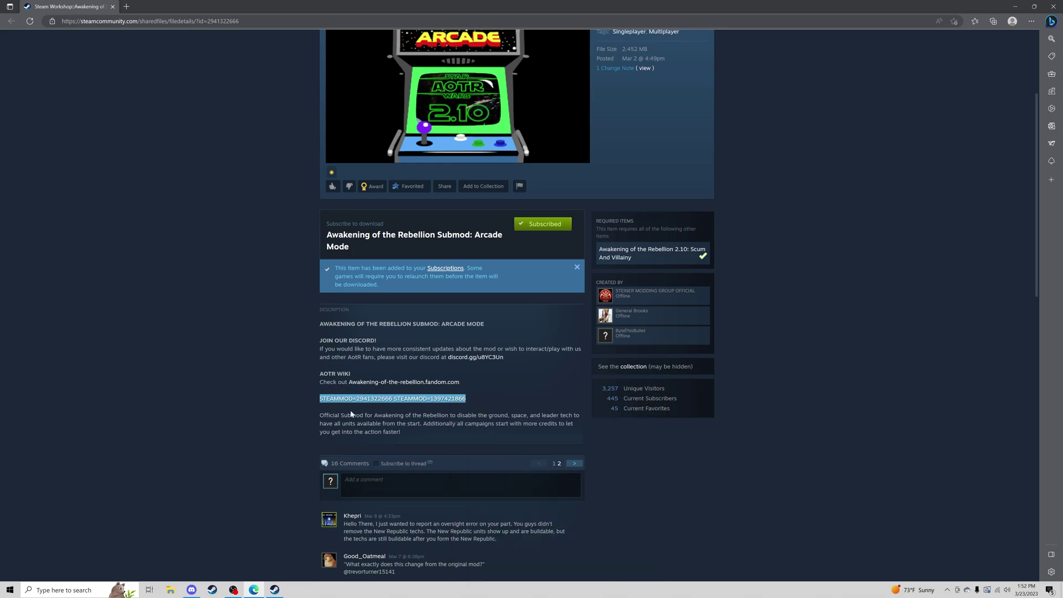
pyautogui.click(275, 589)
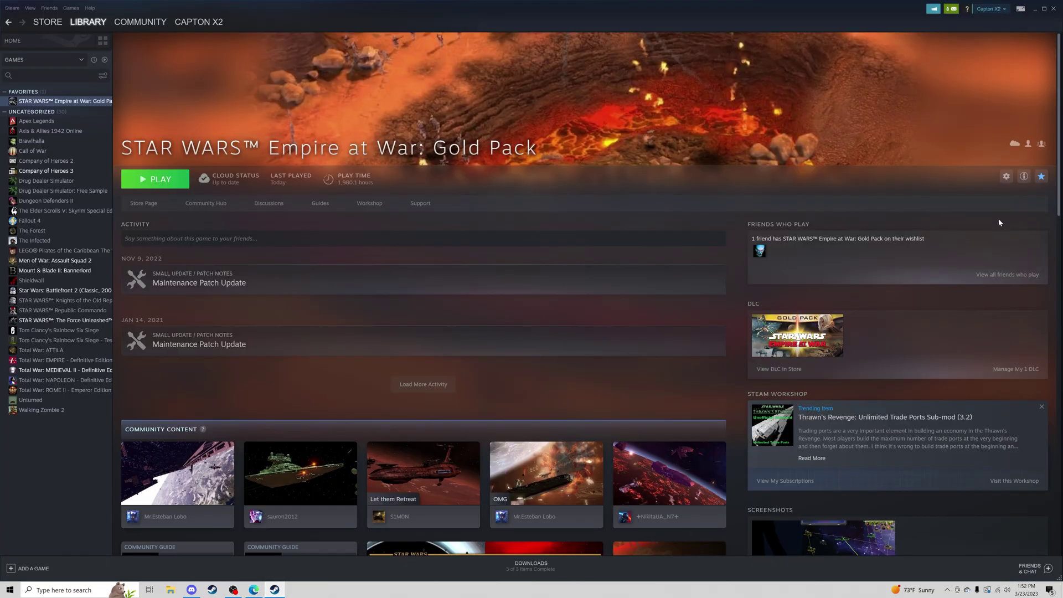
pyautogui.click(1005, 176)
pyautogui.click(988, 221)
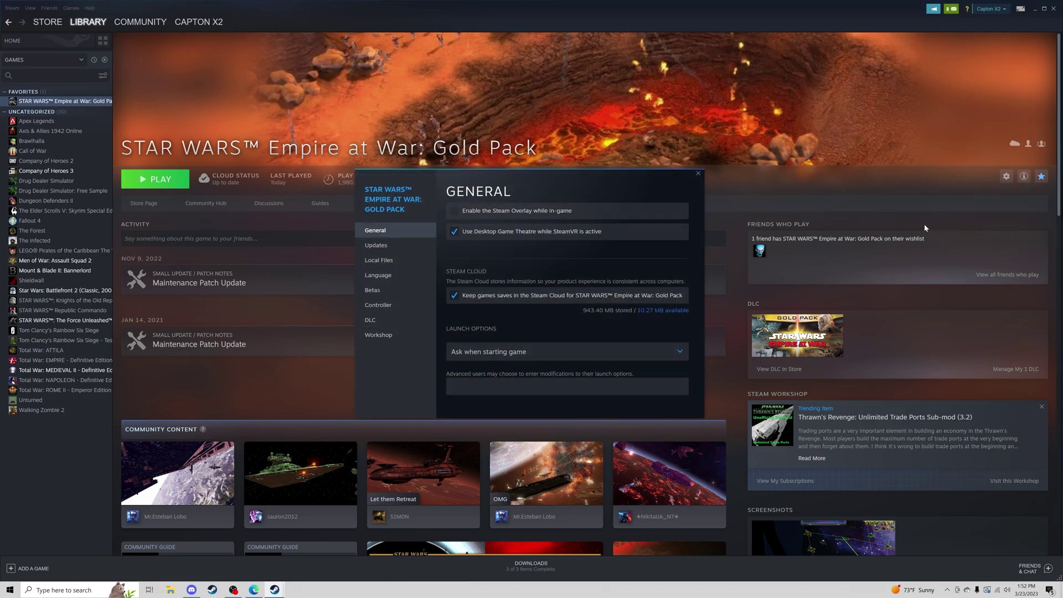
pyautogui.click(581, 387)
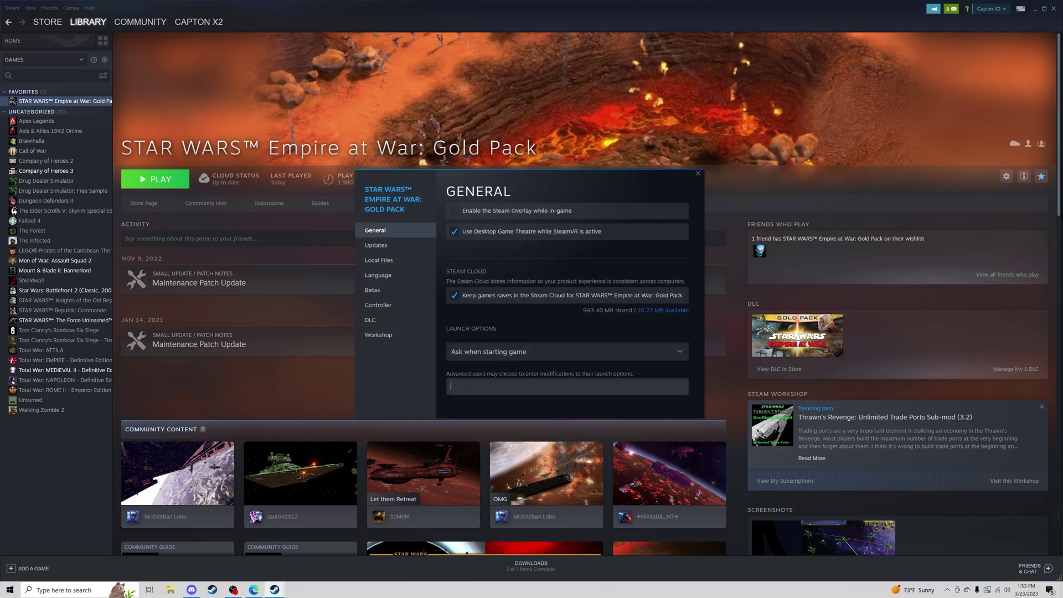
pyautogui.rightClick(504, 389)
pyautogui.click(520, 398)
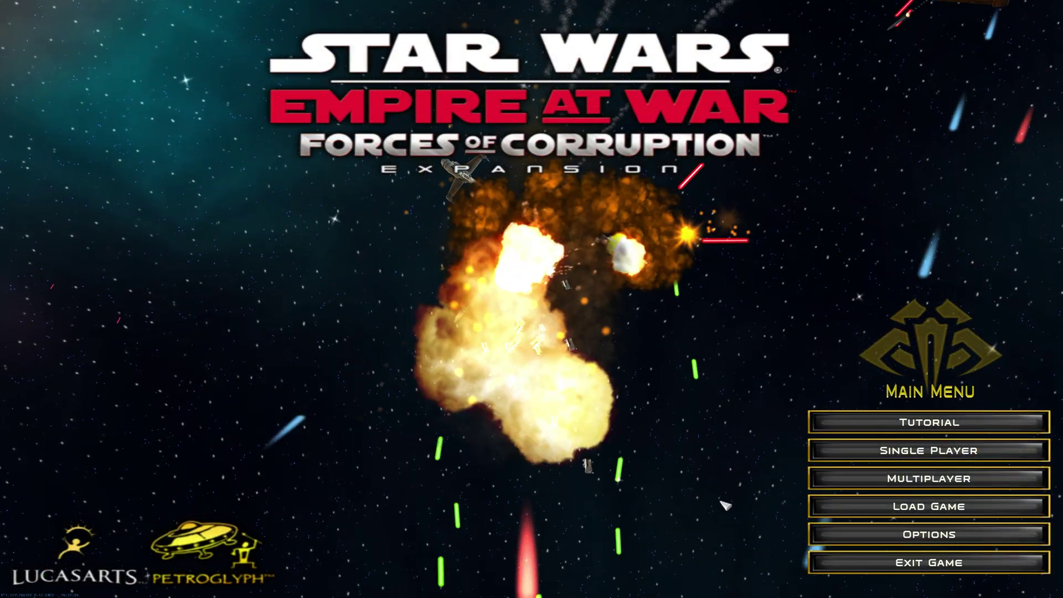
# Step: Open the mod selection list in Forces of Corruption and highlight the Cinematic Submod and Arcade Mode entries in turn
pyautogui.click(853, 533)
pyautogui.click(849, 480)
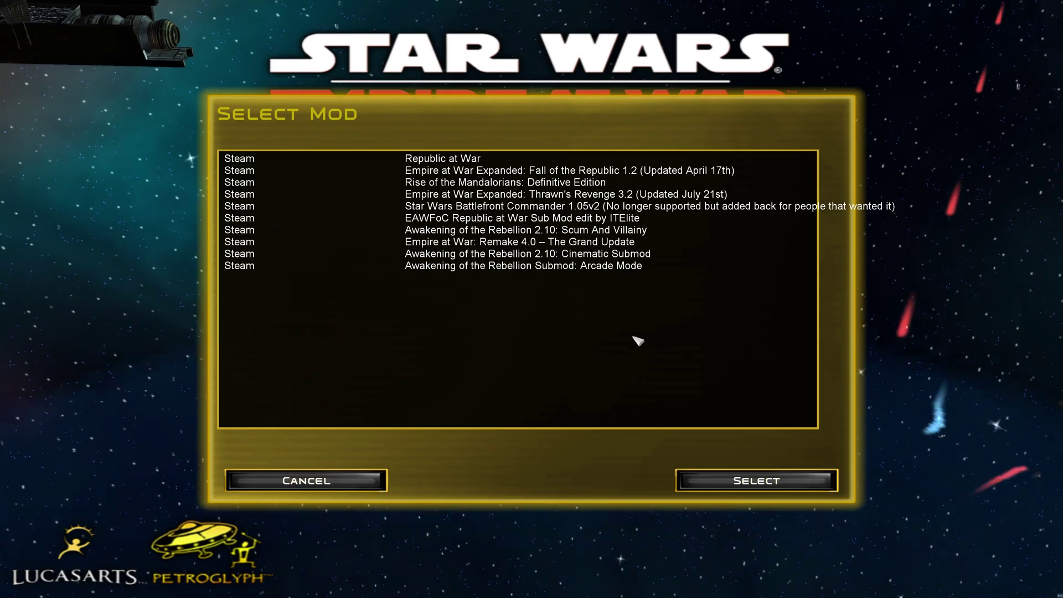
pyautogui.click(569, 255)
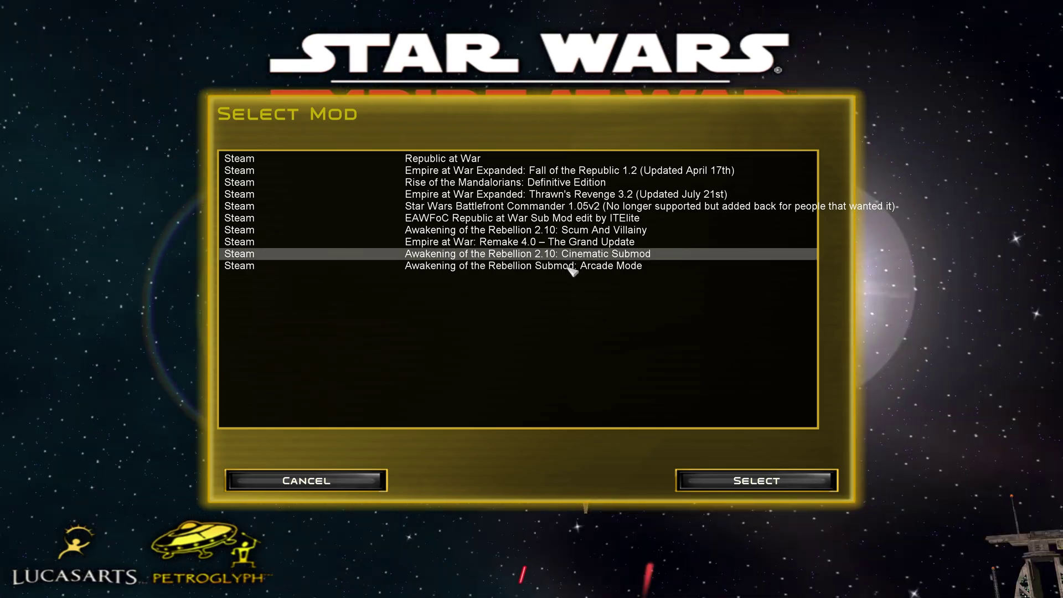
pyautogui.click(572, 266)
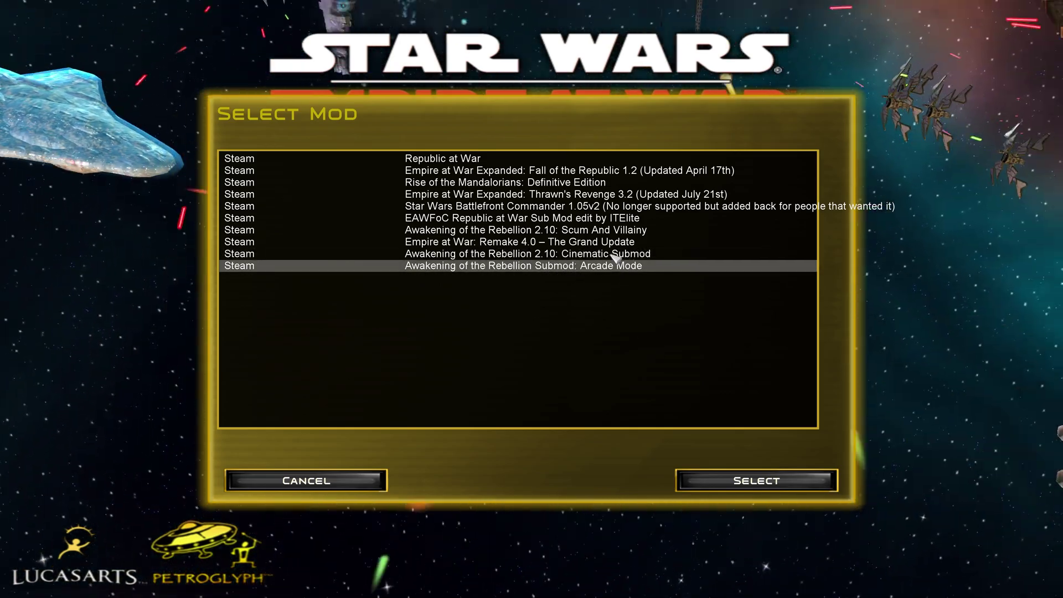